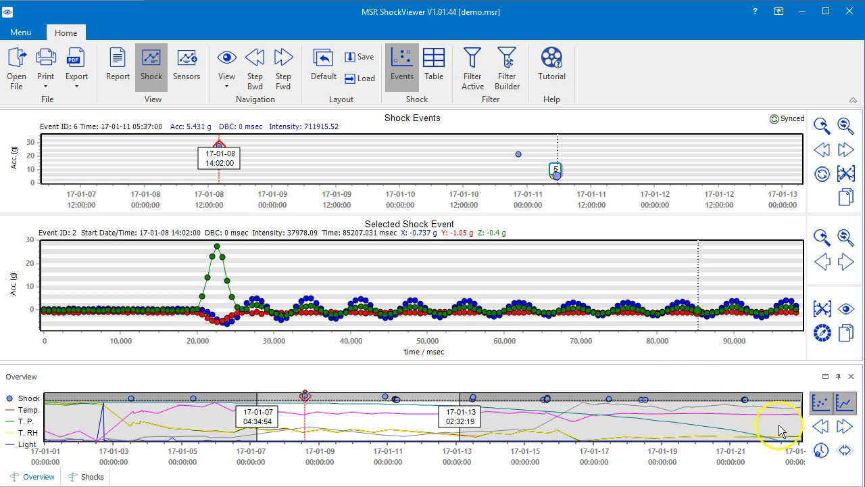
# - Show the full event time span, then dock the Shocks table on the right and widen it
pyautogui.click(845, 449)
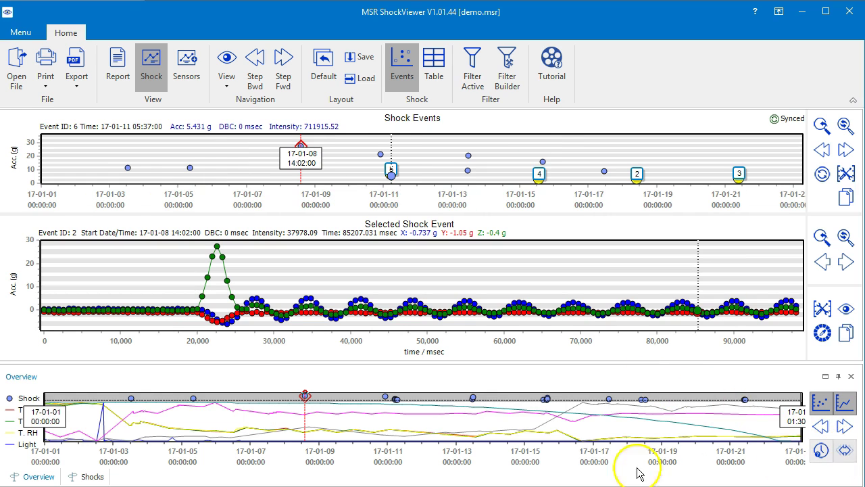
pyautogui.click(91, 476)
pyautogui.moveTo(91, 476); pyautogui.dragTo(853, 297)
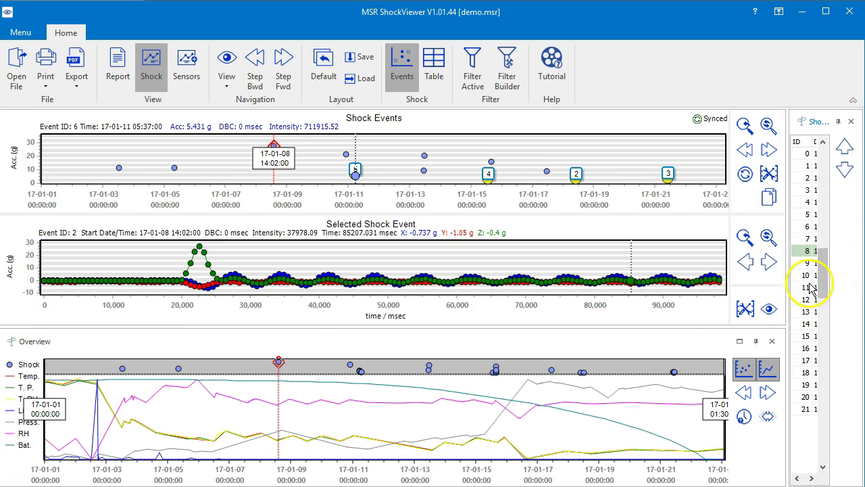
pyautogui.moveTo(788, 287); pyautogui.dragTo(574, 287)
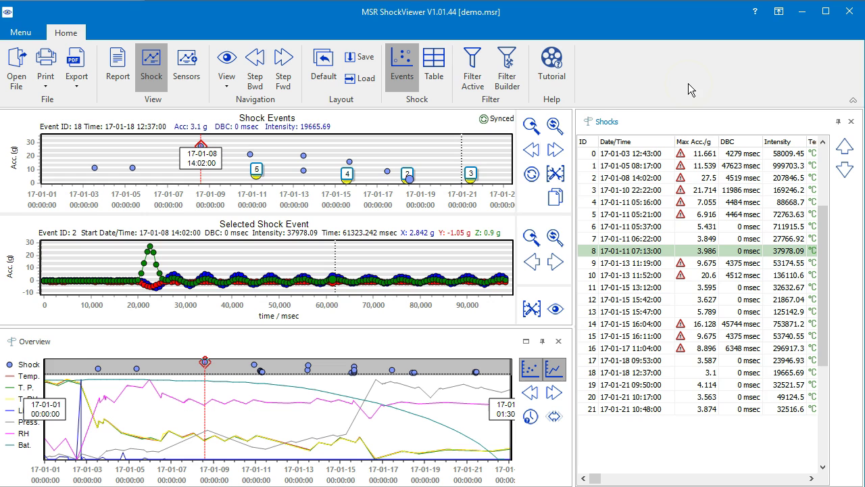
# - In the Filter builder, add the condition Max. Acc. (g) is greater than or equal to 10
pyautogui.click(506, 63)
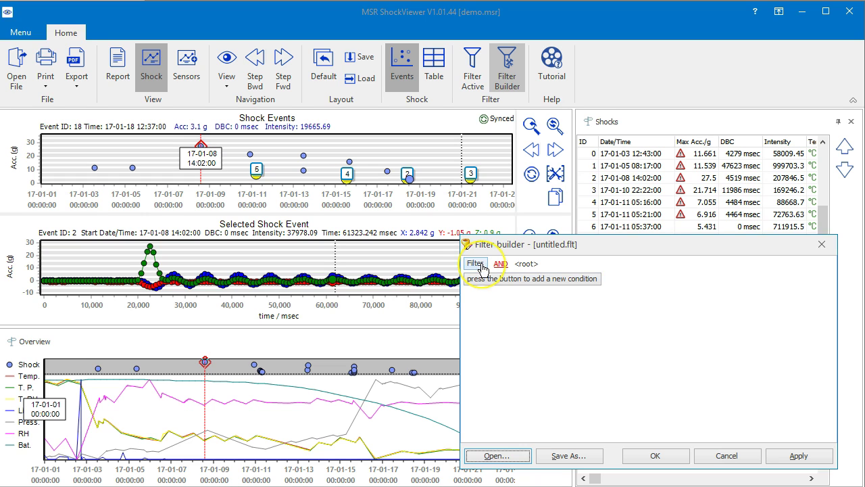
pyautogui.click(481, 266)
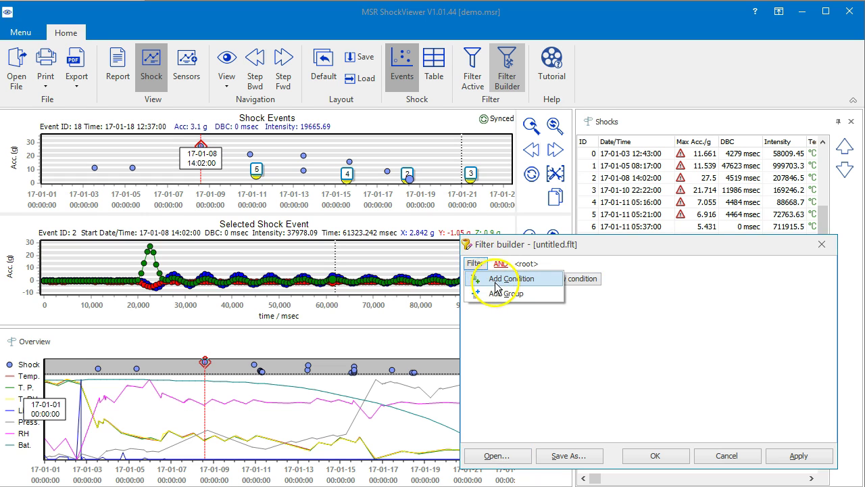
pyautogui.click(497, 282)
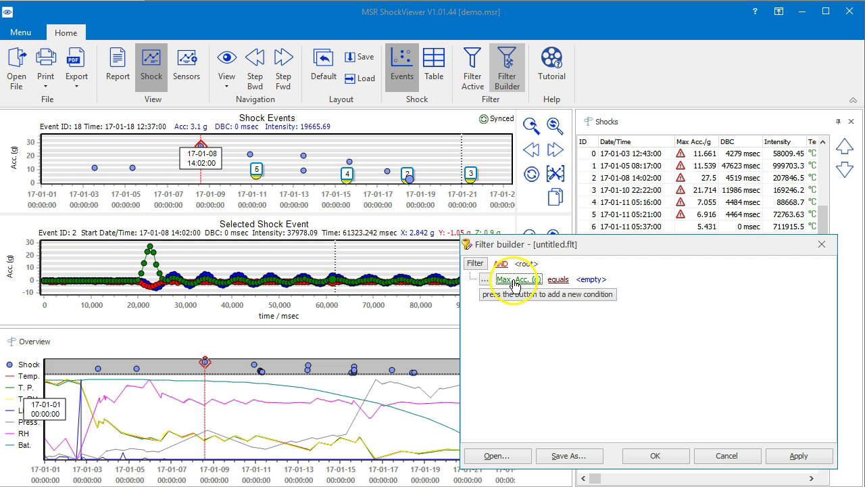
pyautogui.click(560, 285)
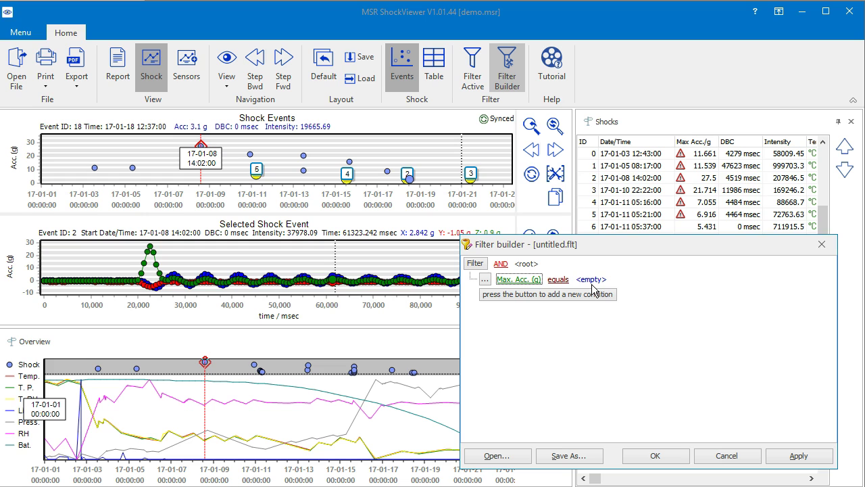
pyautogui.click(564, 281)
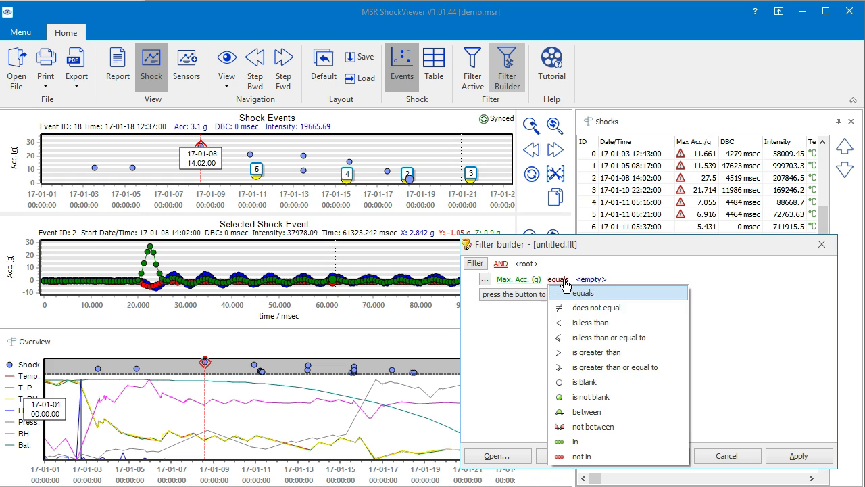
pyautogui.click(604, 368)
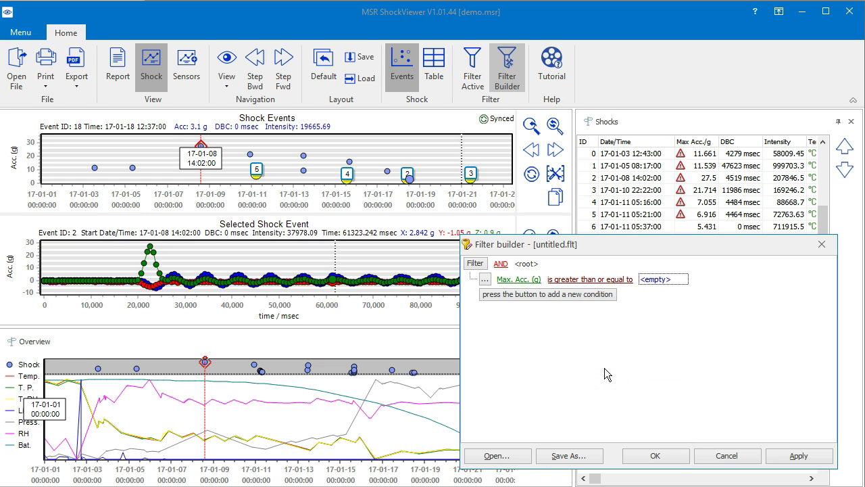
pyautogui.click(655, 279)
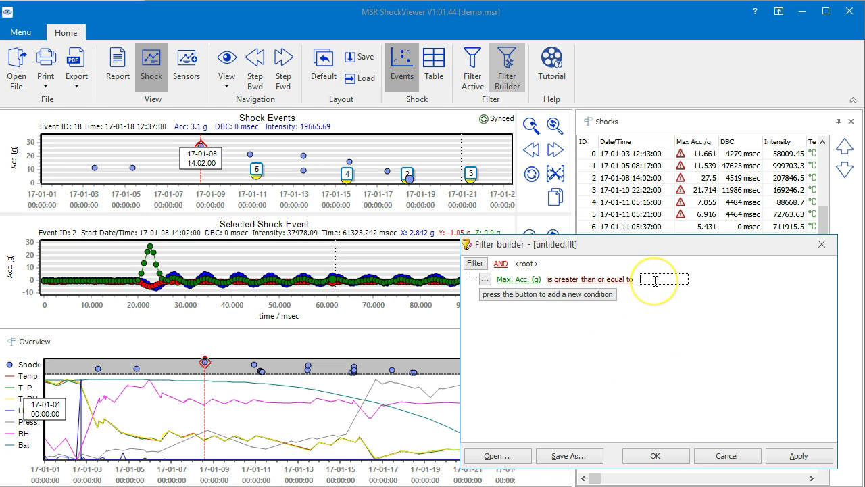
pyautogui.write('10')
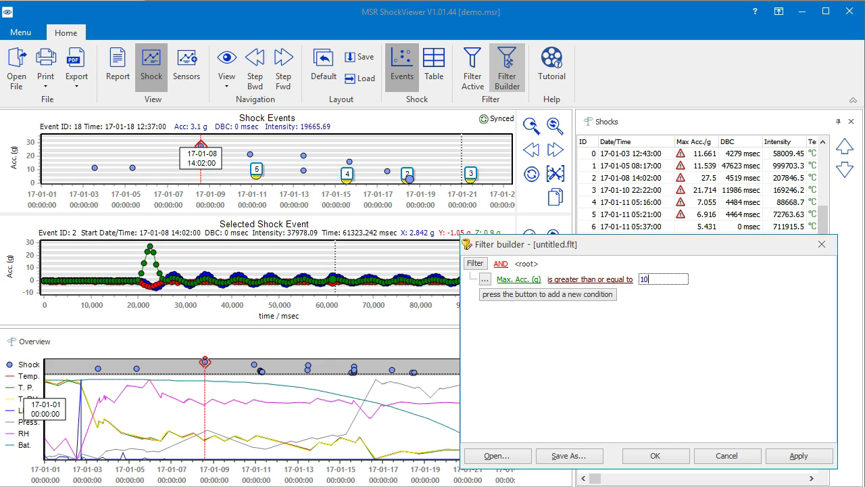
pyautogui.click(638, 370)
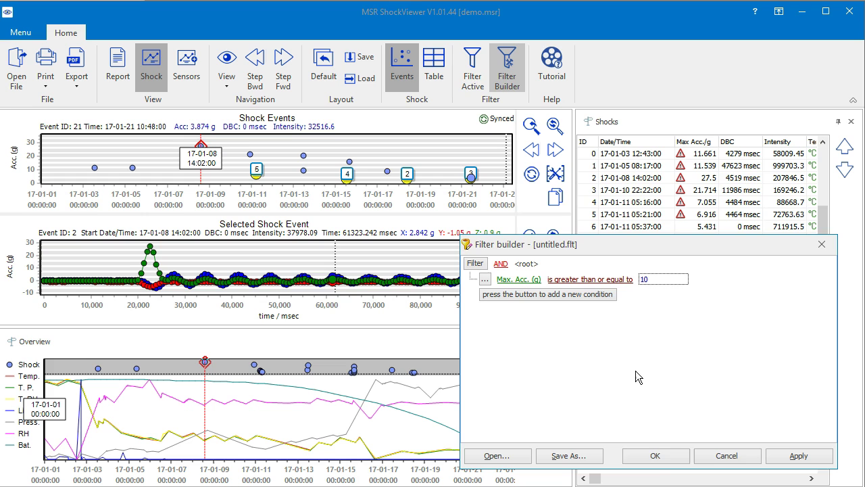
# - Apply the Max. Acc. ≥ 10 filter, then toggle Filter Active off and on to compare
pyautogui.click(645, 455)
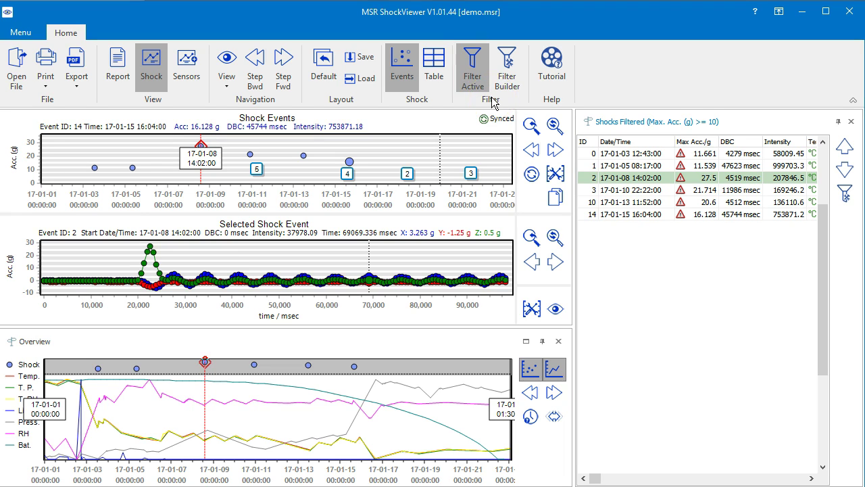
pyautogui.click(473, 71)
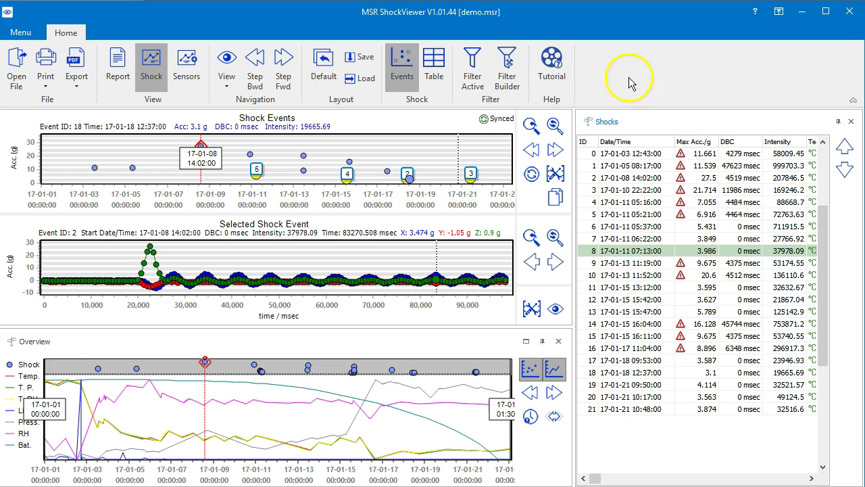
pyautogui.click(474, 73)
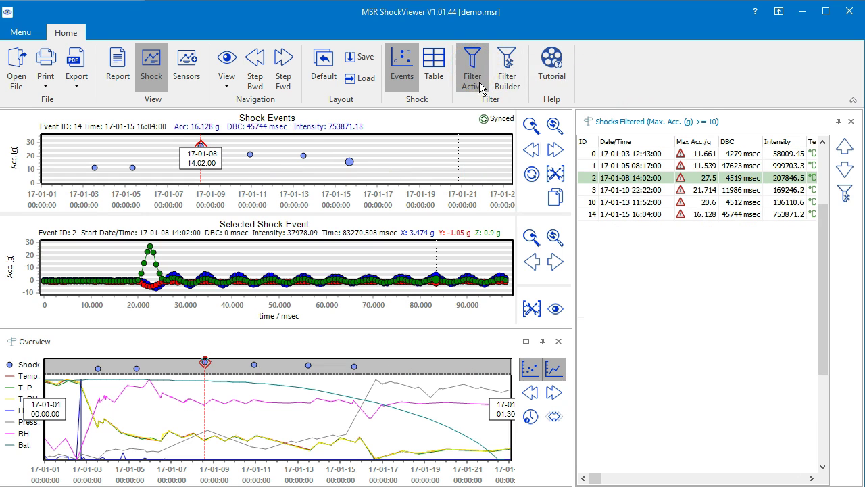
# - Reopen the Filter builder and add a nested condition group using OR logic
pyautogui.click(519, 89)
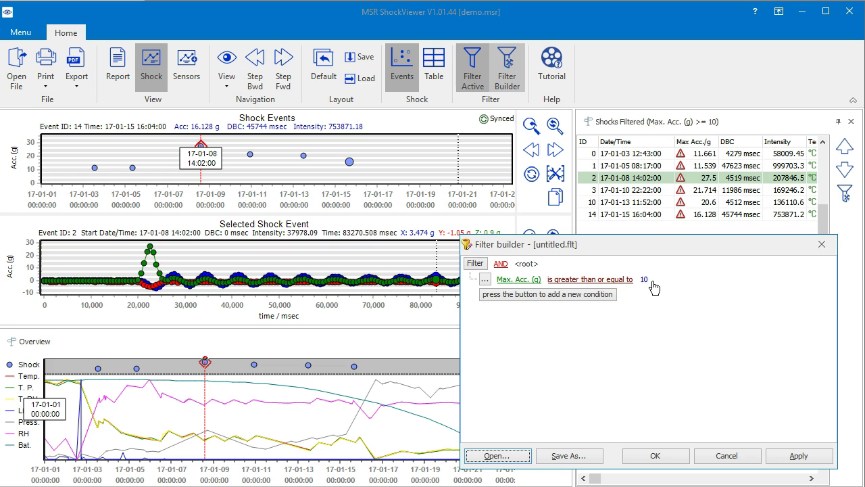
pyautogui.click(486, 283)
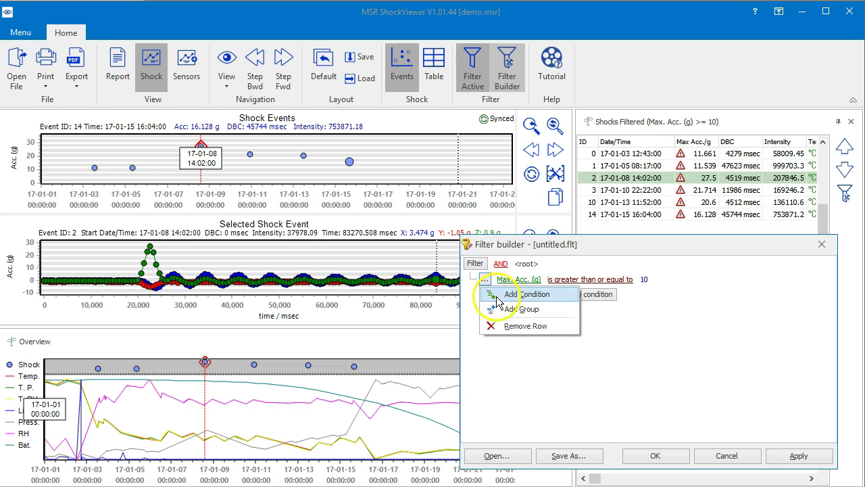
pyautogui.click(515, 365)
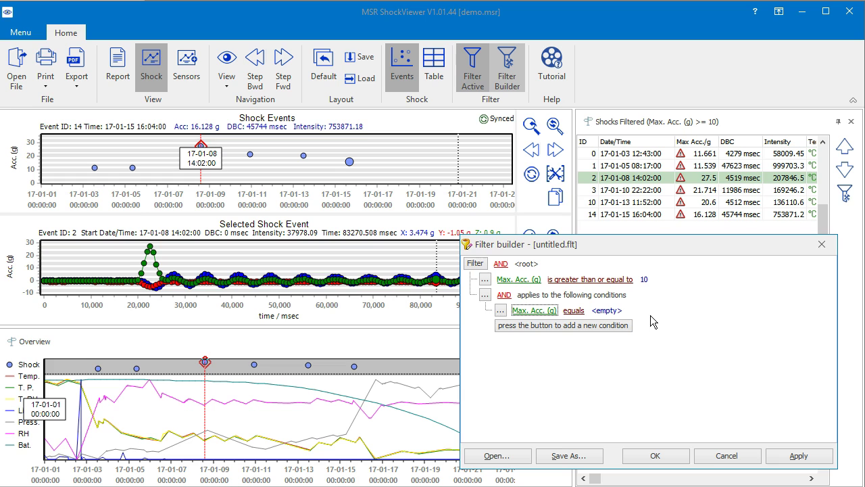
pyautogui.click(504, 298)
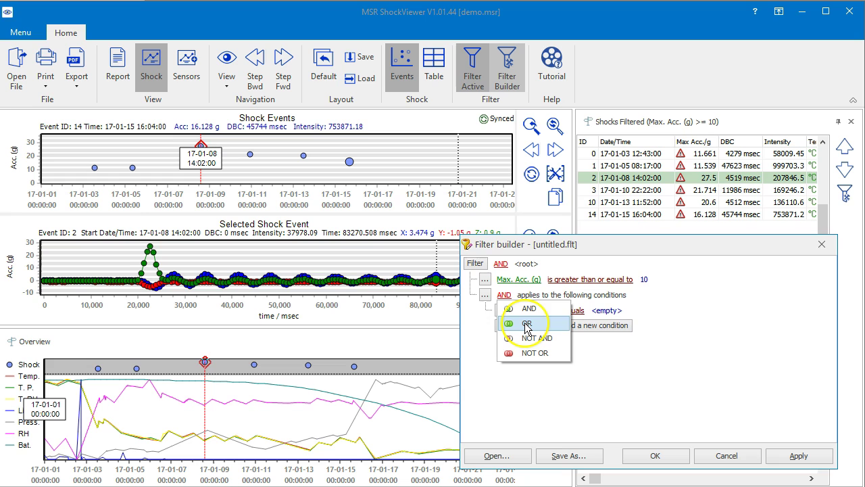
pyautogui.click(526, 324)
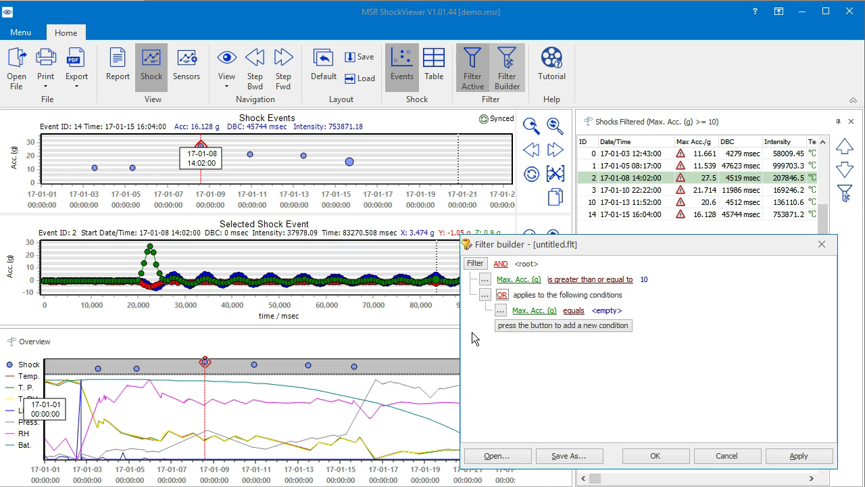
# - Set the group's condition to DBC (msec) is greater than or equal to 45000
pyautogui.click(531, 312)
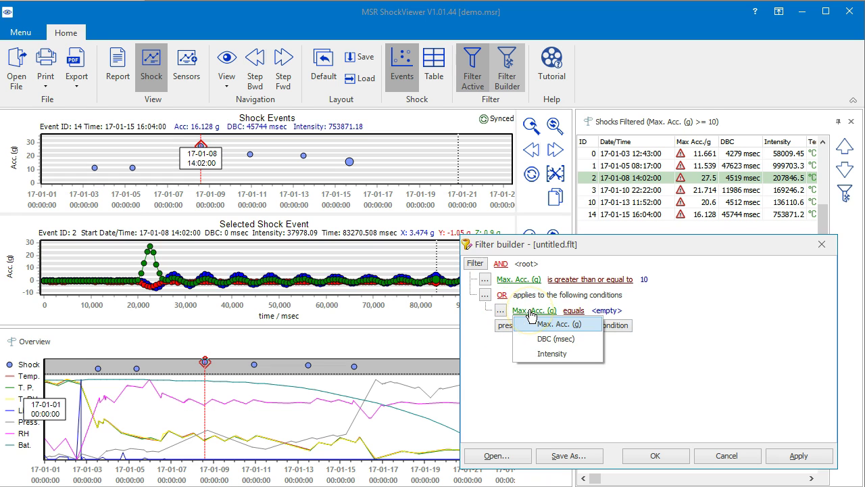
pyautogui.click(555, 339)
pyautogui.click(566, 315)
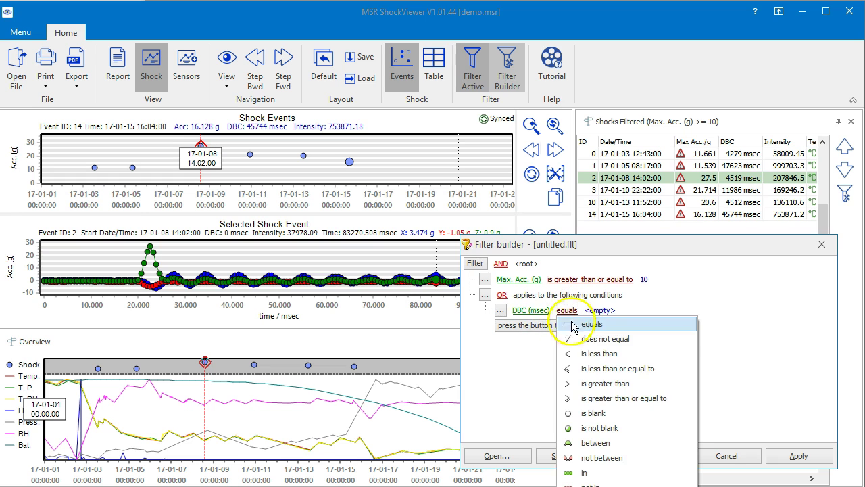
pyautogui.click(621, 399)
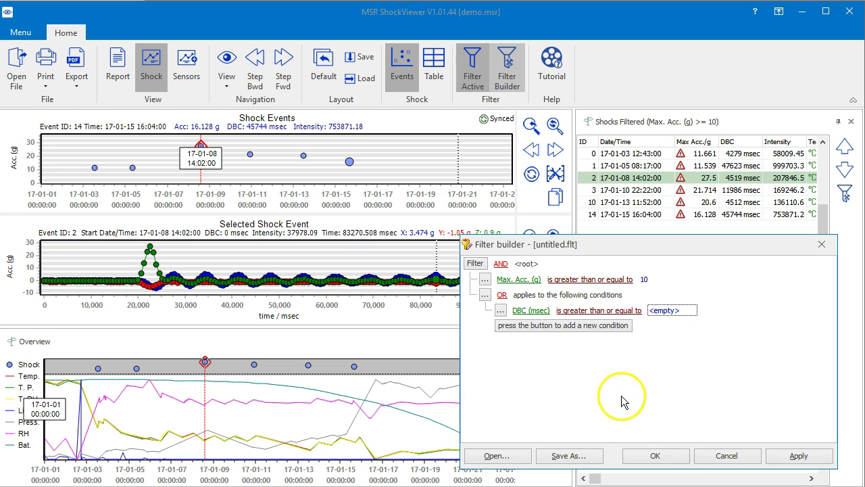
pyautogui.click(666, 310)
pyautogui.write('45000')
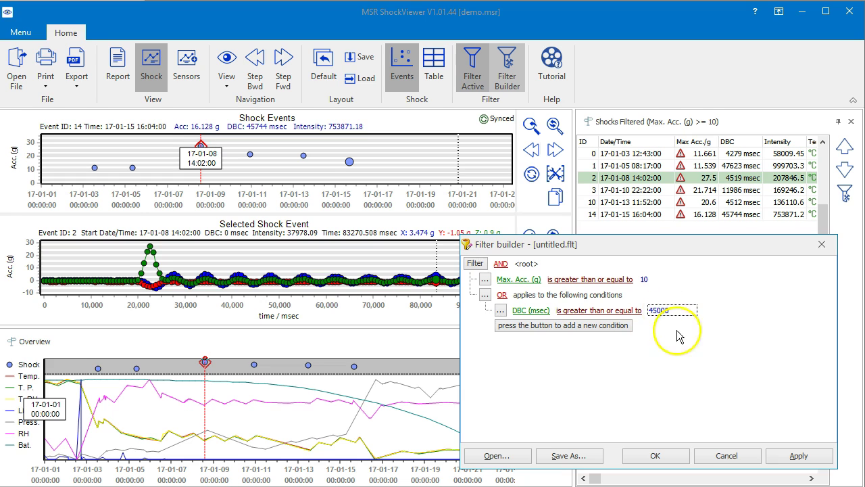
# - Apply the filter, add Intensity ≥ 200000 to the OR group, and apply again
pyautogui.click(796, 458)
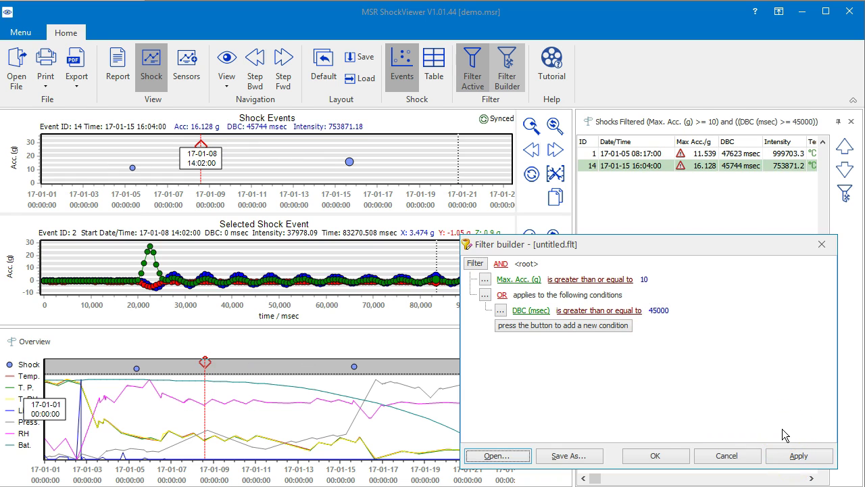
pyautogui.click(598, 325)
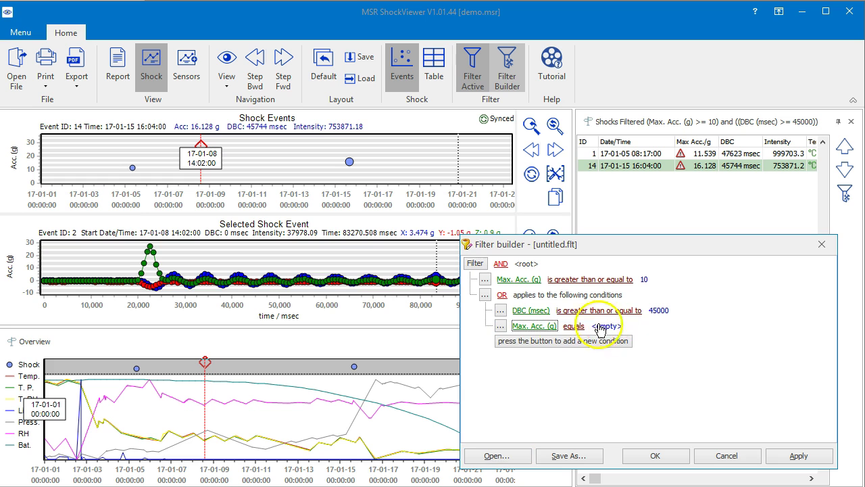
pyautogui.click(533, 325)
pyautogui.click(551, 369)
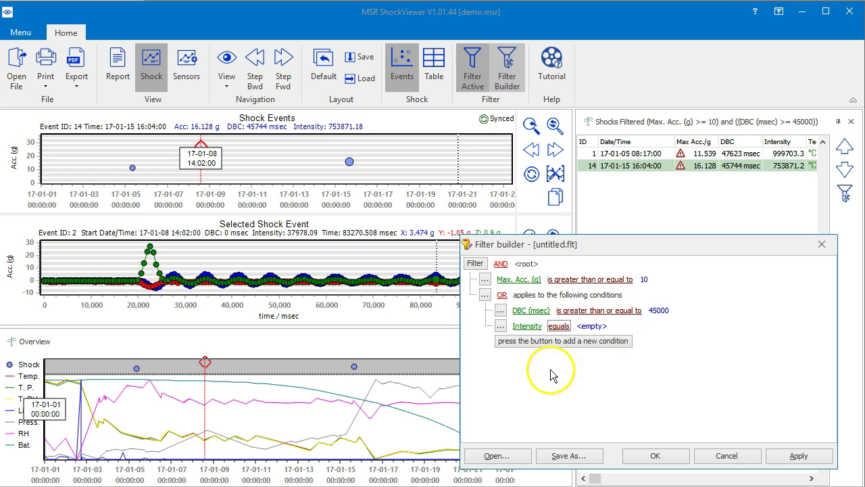
pyautogui.click(558, 326)
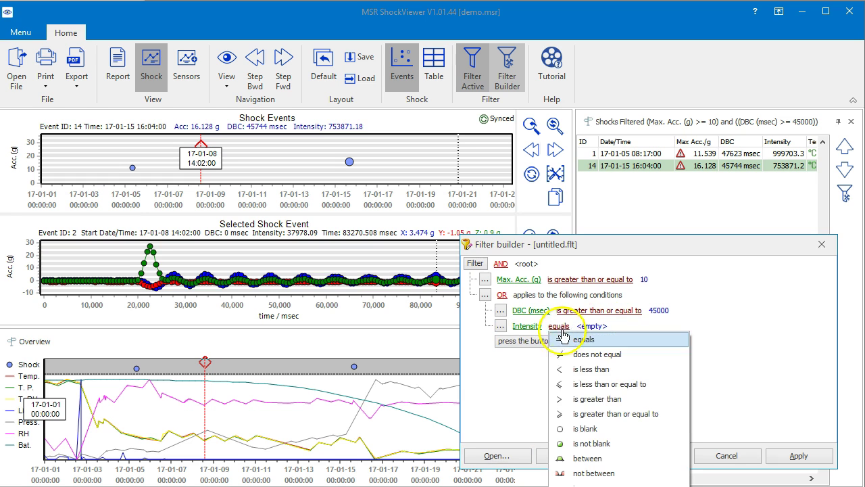
pyautogui.click(597, 414)
pyautogui.click(653, 325)
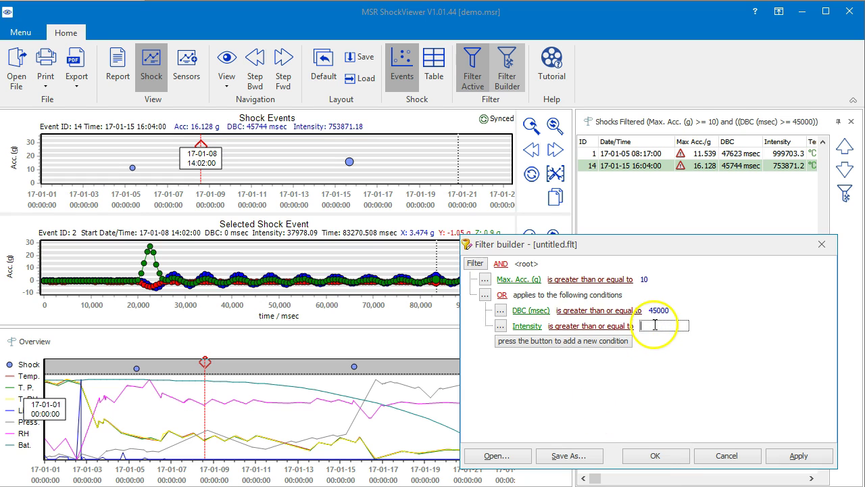
pyautogui.write('2000')
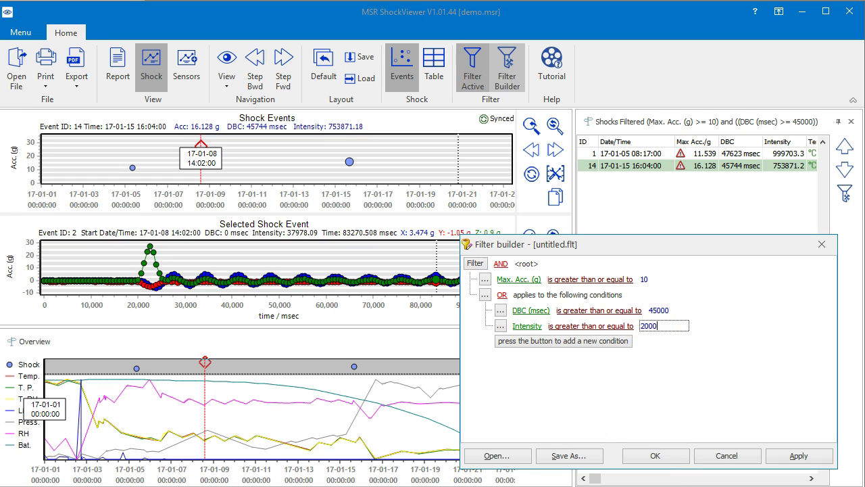
pyautogui.write('00')
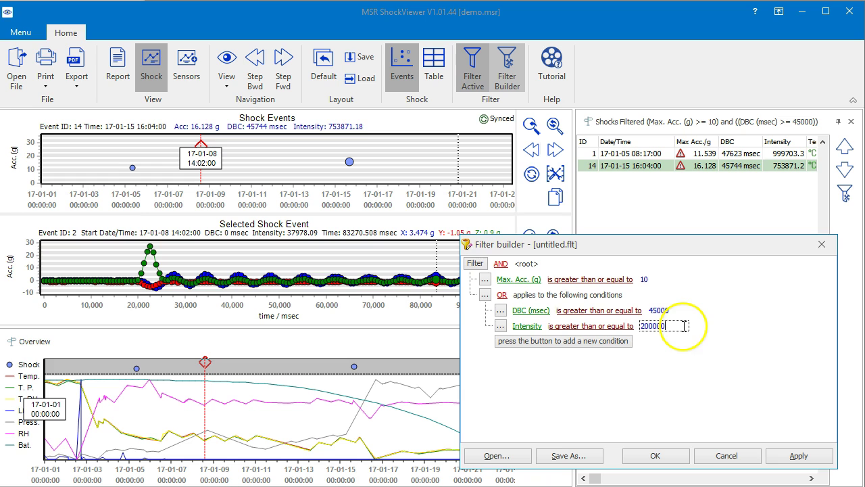
pyautogui.click(788, 459)
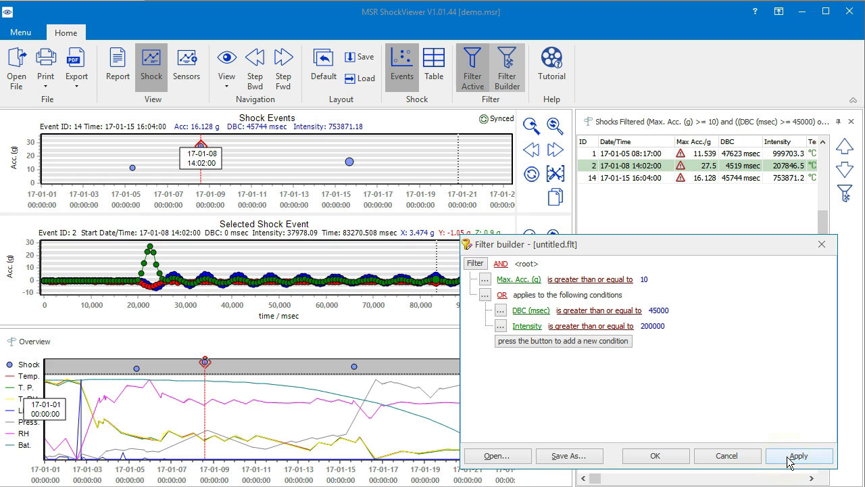
pyautogui.press('Tab')
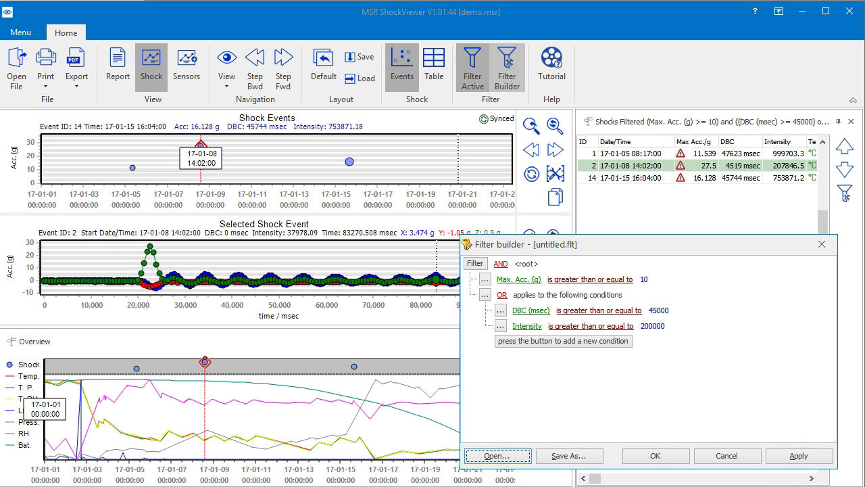